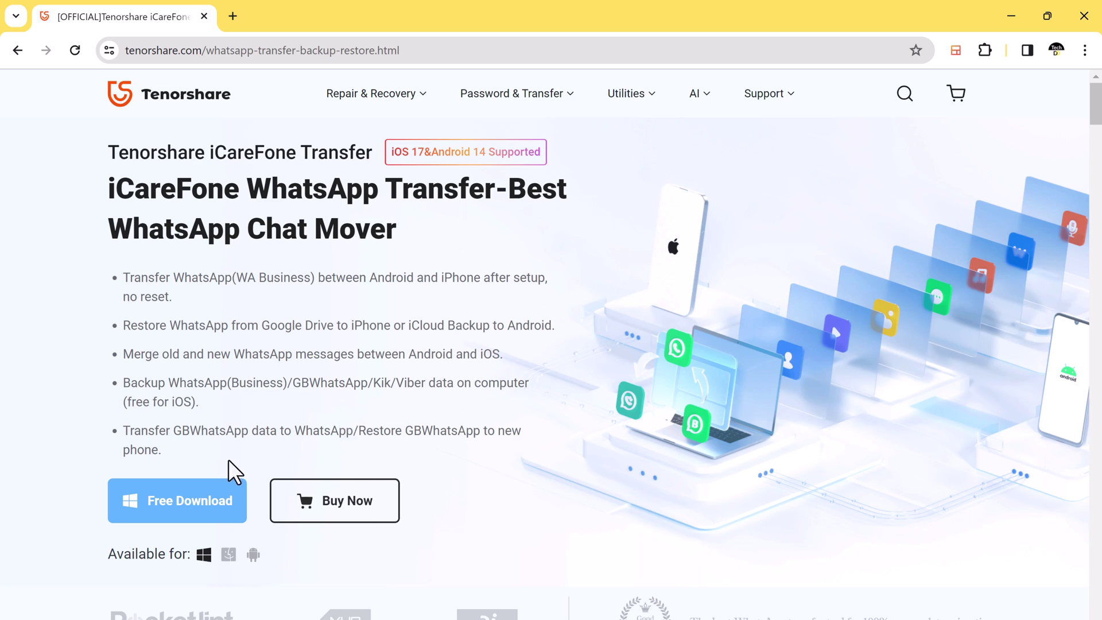
{"action": "scroll", "coordinate": [228, 459], "scroll_direction": "down", "scroll_amount": 3}
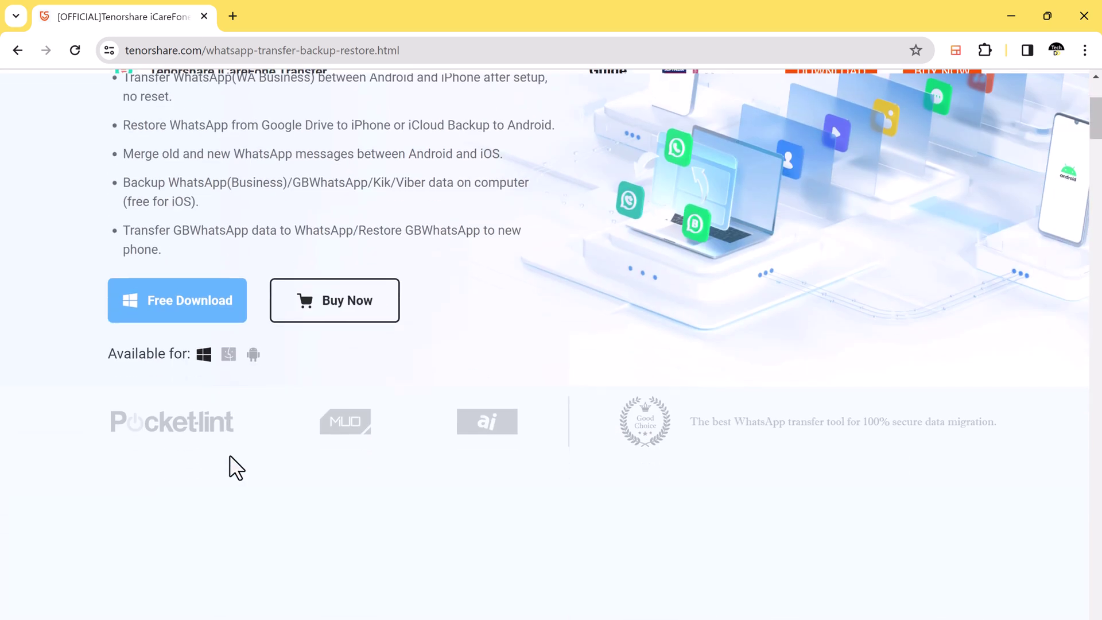
{"action": "scroll", "coordinate": [230, 454], "scroll_direction": "down", "scroll_amount": 3}
{"action": "scroll", "coordinate": [230, 456], "scroll_direction": "down", "scroll_amount": 2}
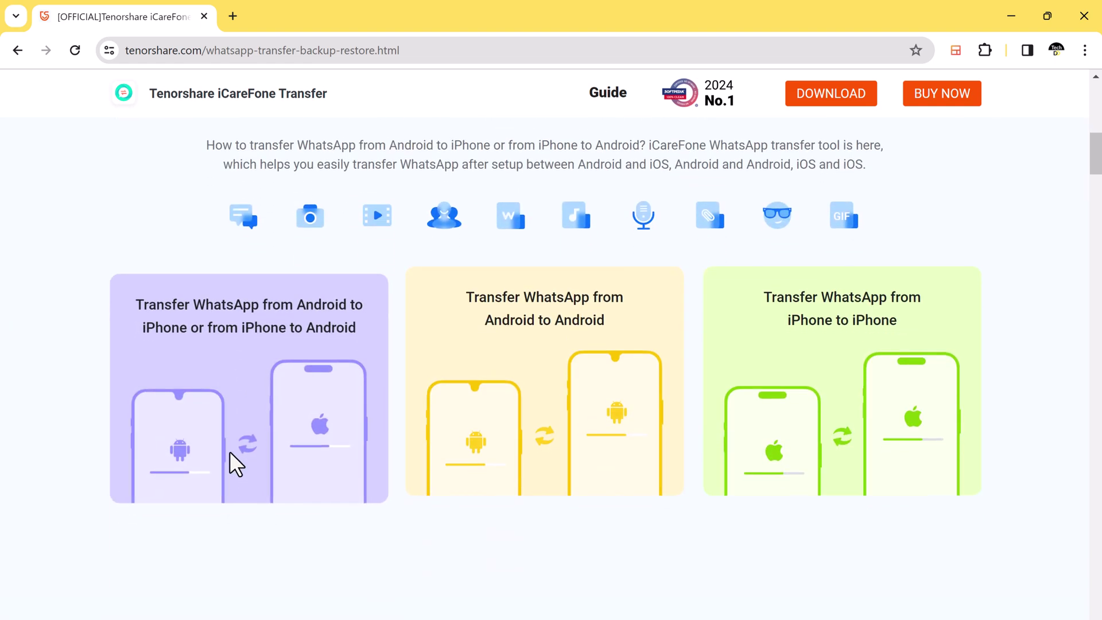
{"action": "scroll", "coordinate": [804, 473], "scroll_direction": "down", "scroll_amount": 2}
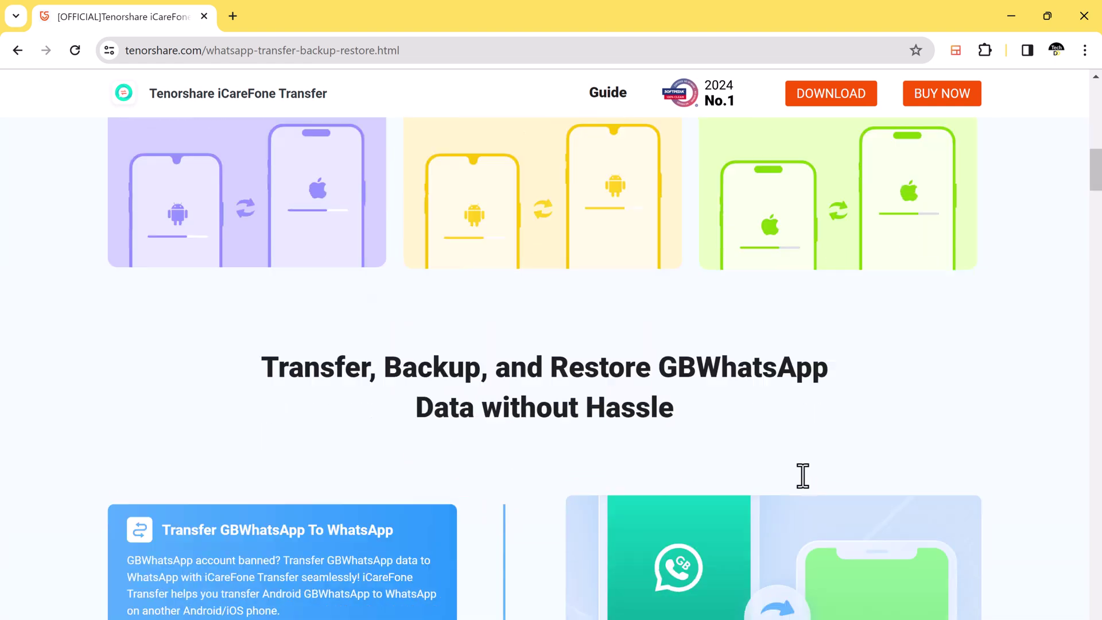
{"action": "scroll", "coordinate": [804, 474], "scroll_direction": "down", "scroll_amount": 1}
{"action": "scroll", "coordinate": [803, 476], "scroll_direction": "down", "scroll_amount": 1}
{"action": "scroll", "coordinate": [803, 474], "scroll_direction": "down", "scroll_amount": 1}
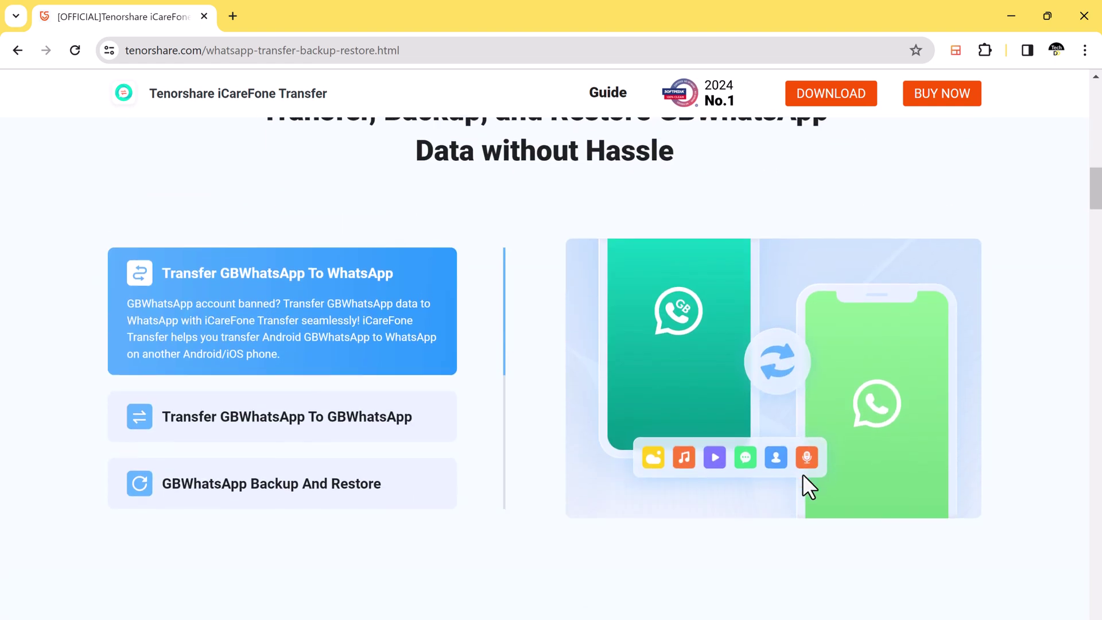
{"action": "scroll", "coordinate": [802, 475], "scroll_direction": "down", "scroll_amount": 5}
{"action": "scroll", "coordinate": [802, 475], "scroll_direction": "up", "scroll_amount": 10}
{"action": "scroll", "coordinate": [561, 419], "scroll_direction": "up", "scroll_amount": 3}
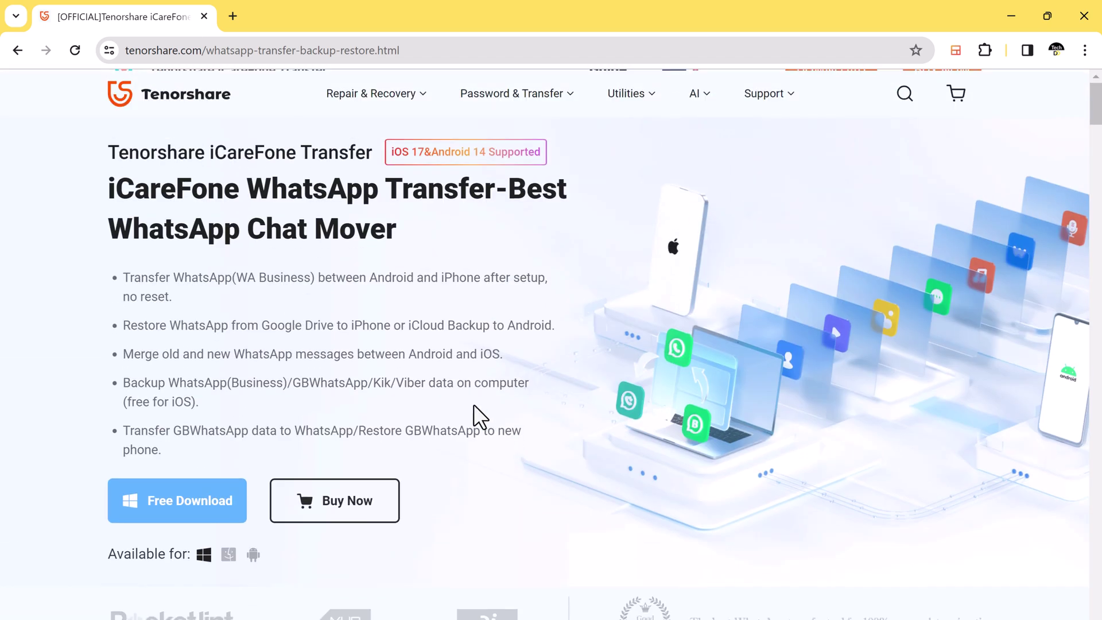
{"action": "scroll", "coordinate": [223, 517], "scroll_direction": "down", "scroll_amount": 1}
{"action": "scroll", "coordinate": [215, 504], "scroll_direction": "up", "scroll_amount": 1}
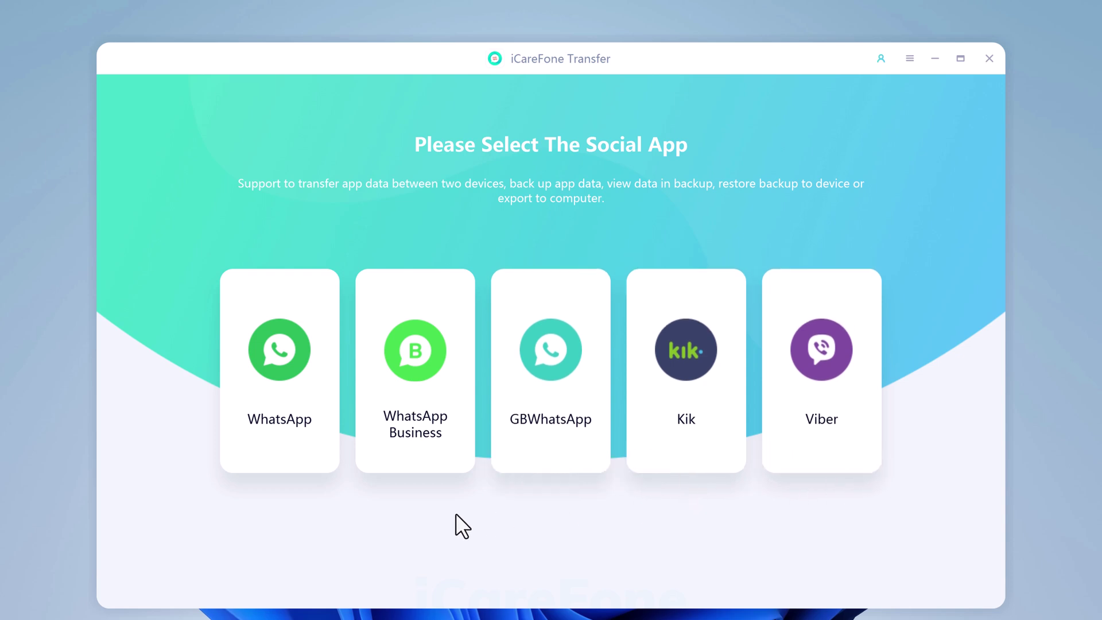
Choose WhatsApp, then view its Backup page and the empty View & Restore page.
{"action": "left_click", "coordinate": [310, 434]}
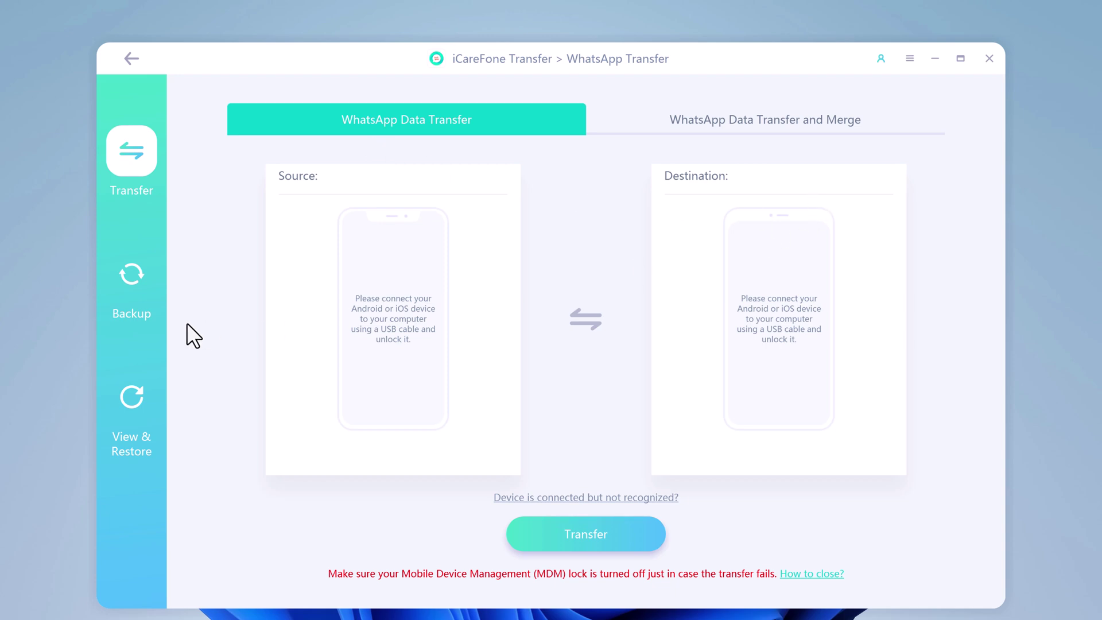
{"action": "left_click", "coordinate": [124, 274]}
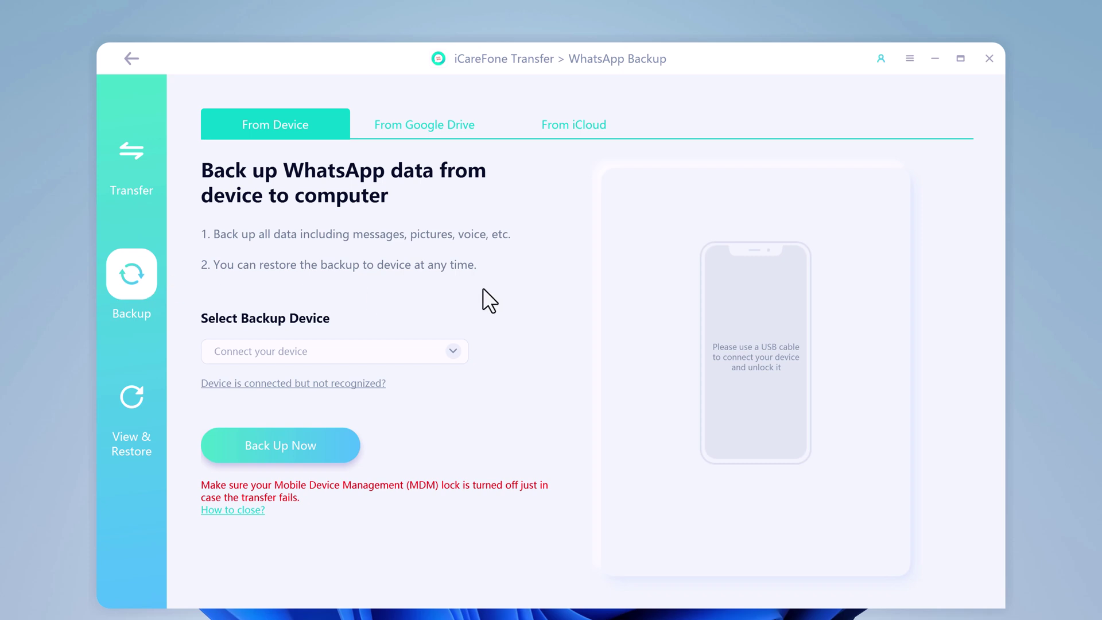
{"action": "left_click", "coordinate": [127, 407]}
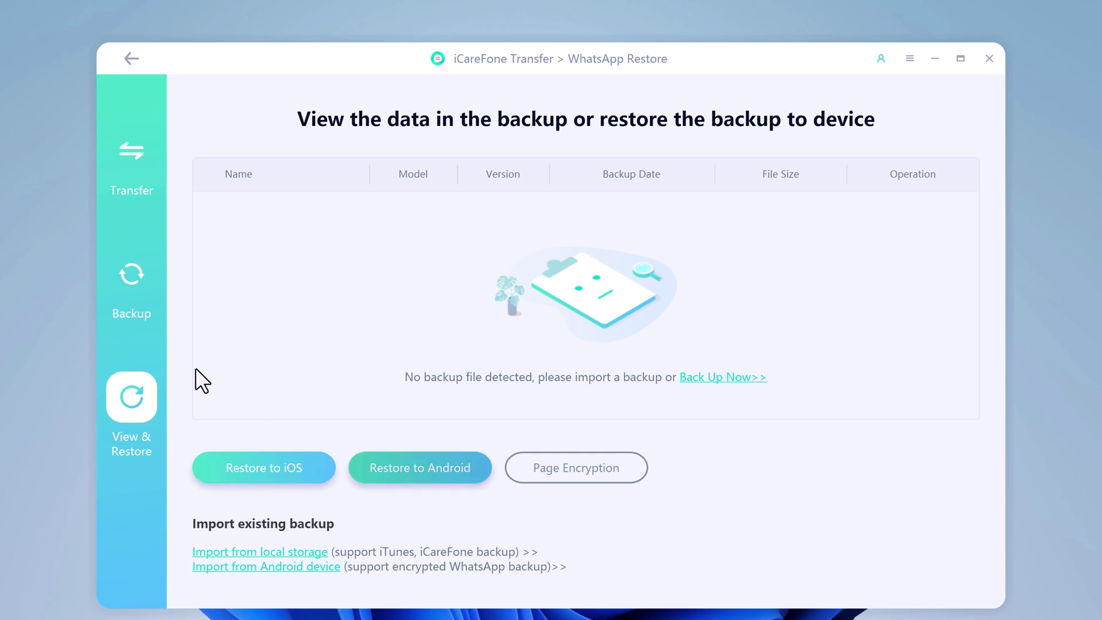
Return to WhatsApp Transfer and swap directions back to Samsung SM-A546E source, iPhone 15 destination.
{"action": "left_click", "coordinate": [137, 162]}
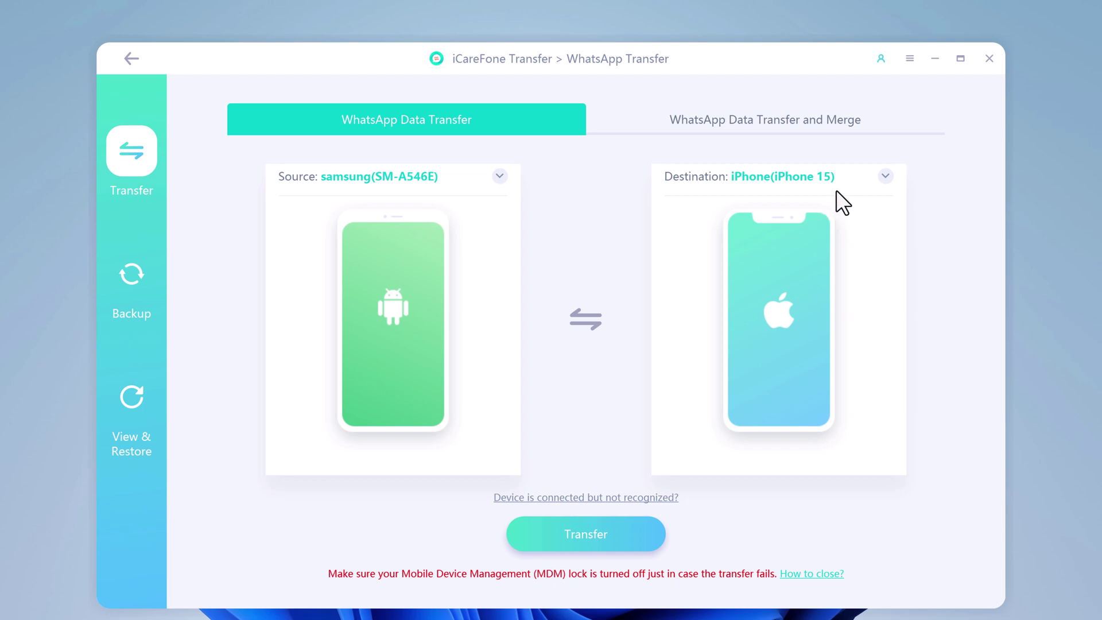
{"action": "left_click", "coordinate": [583, 323]}
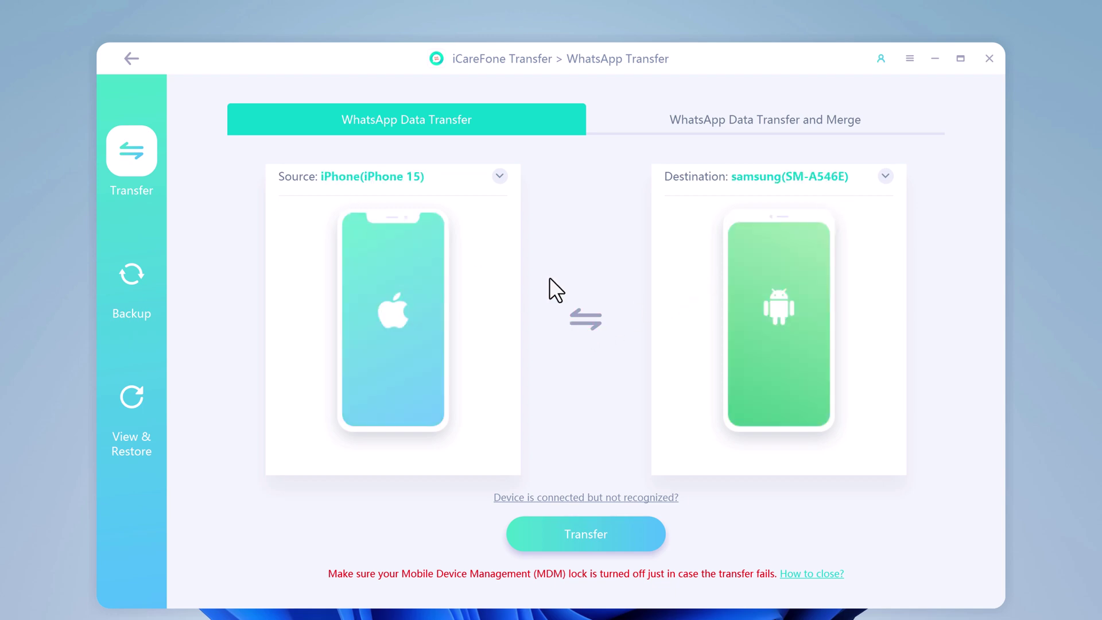
{"action": "left_click", "coordinate": [588, 322]}
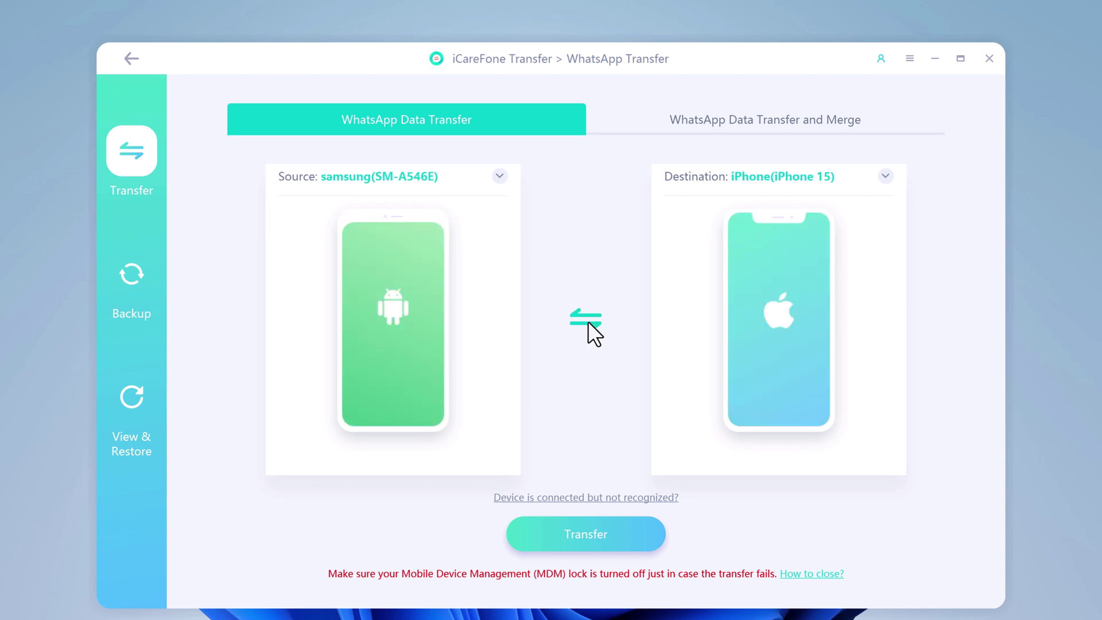
Start the Samsung-to-iPhone 15 transfer, accept overwriting iPhone WhatsApp data, and fetch Samsung data.
{"action": "left_click", "coordinate": [604, 541]}
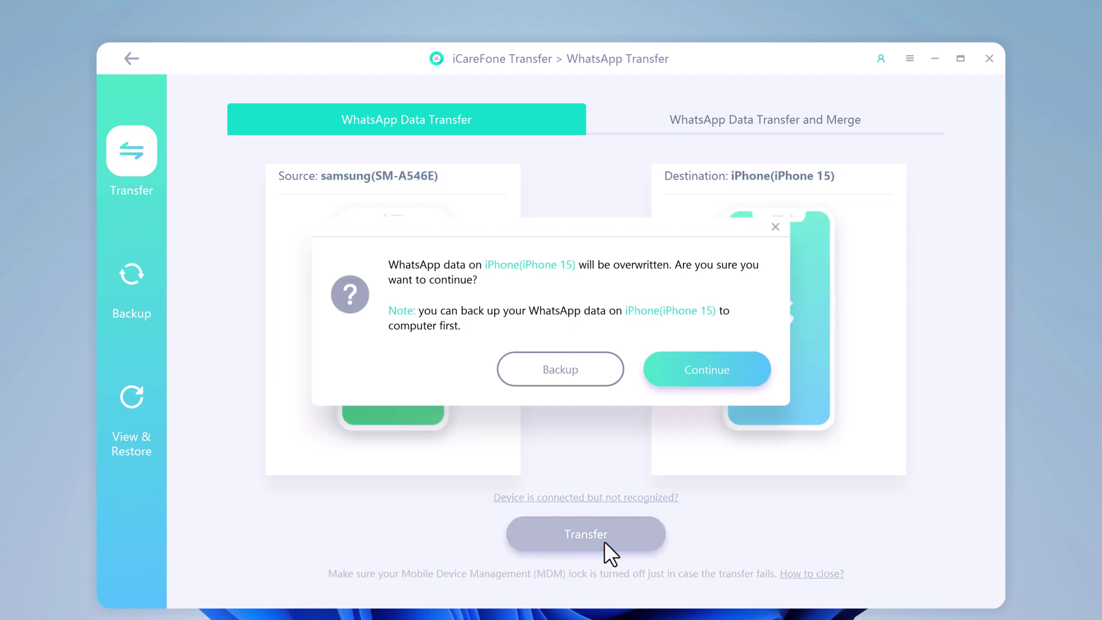
{"action": "left_click", "coordinate": [700, 369]}
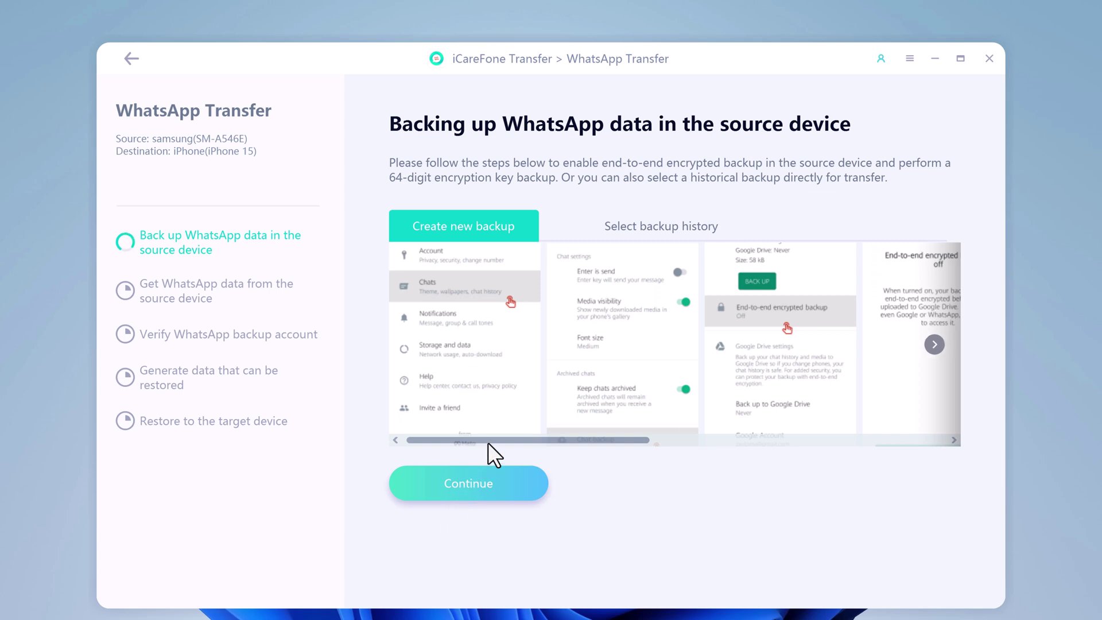
{"action": "mouse_move", "coordinate": [567, 442]}
{"action": "left_mouse_down"}
{"action": "mouse_move", "coordinate": [824, 437]}
{"action": "mouse_move", "coordinate": [732, 420]}
{"action": "left_mouse_up"}
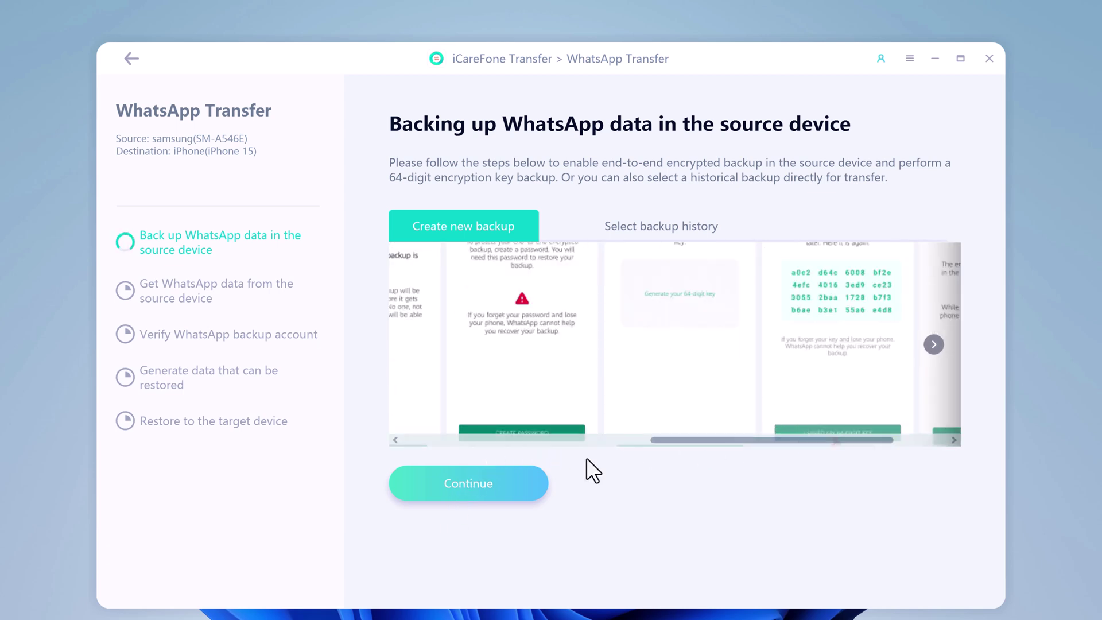
{"action": "left_click", "coordinate": [502, 482]}
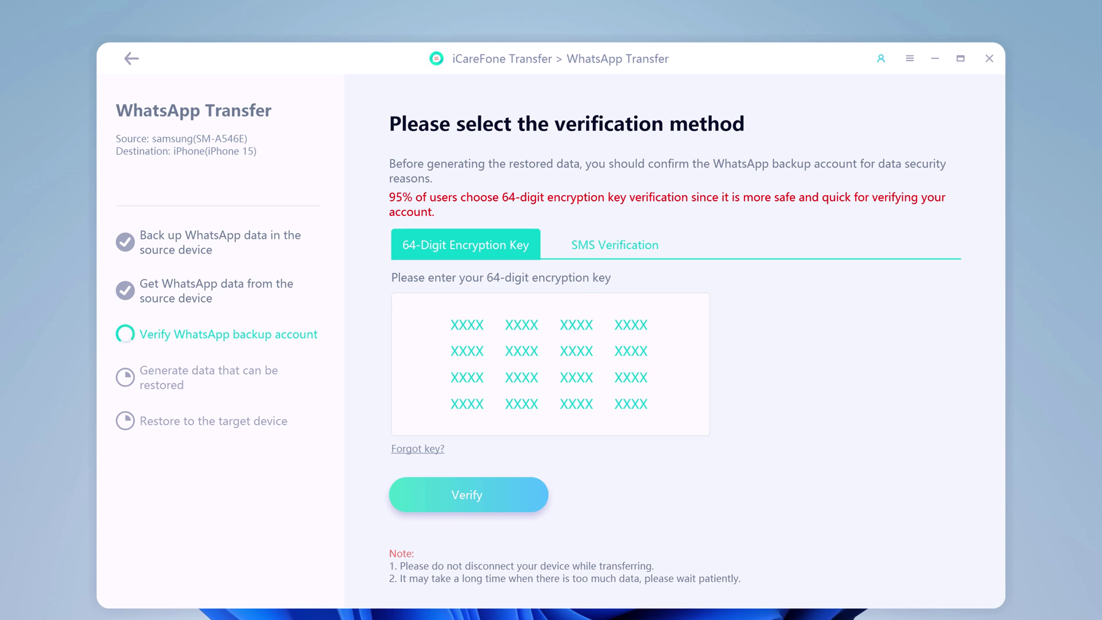
Paste the 64-digit encryption key and verify the WhatsApp backup account.
{"action": "key", "text": "ctrl+v"}
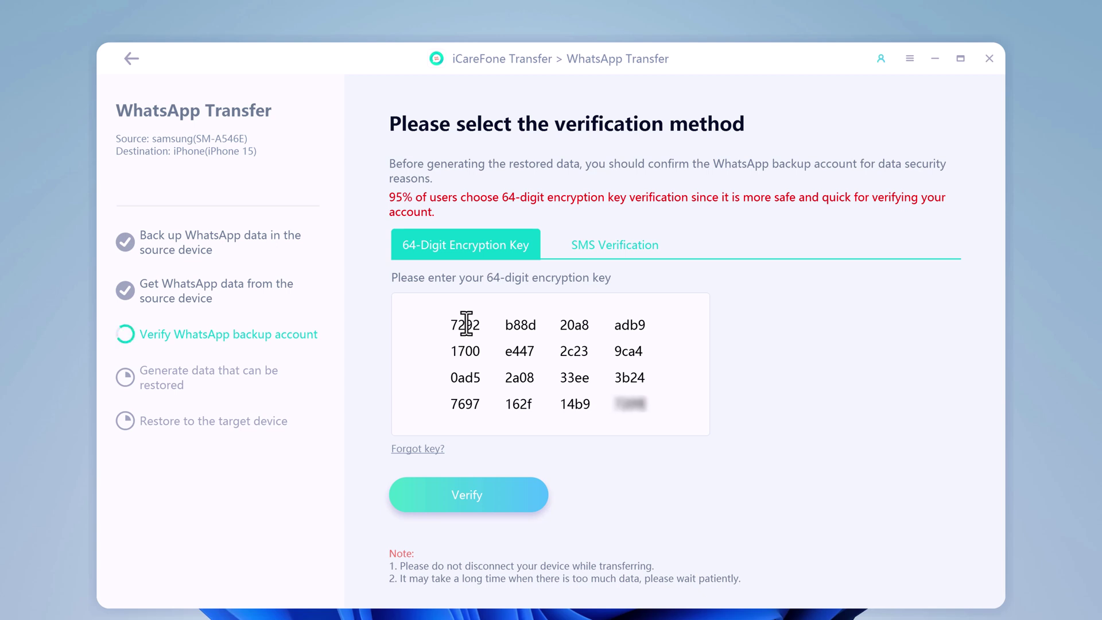
{"action": "left_click", "coordinate": [499, 494]}
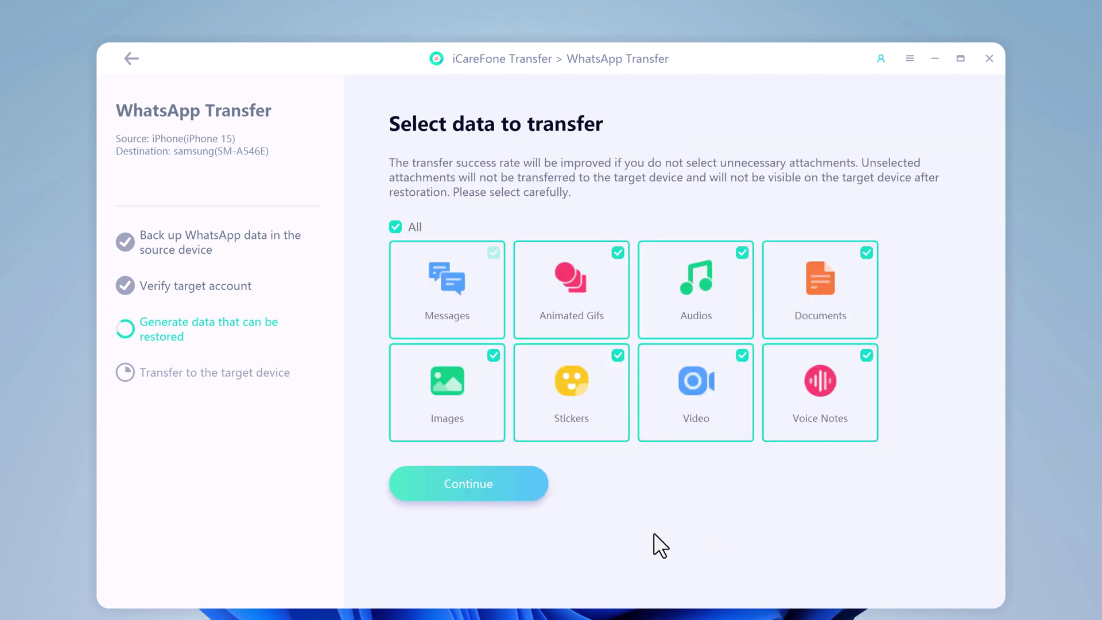
Transfer all eight WhatsApp data categories to the iPhone 15.
{"action": "left_click", "coordinate": [506, 491]}
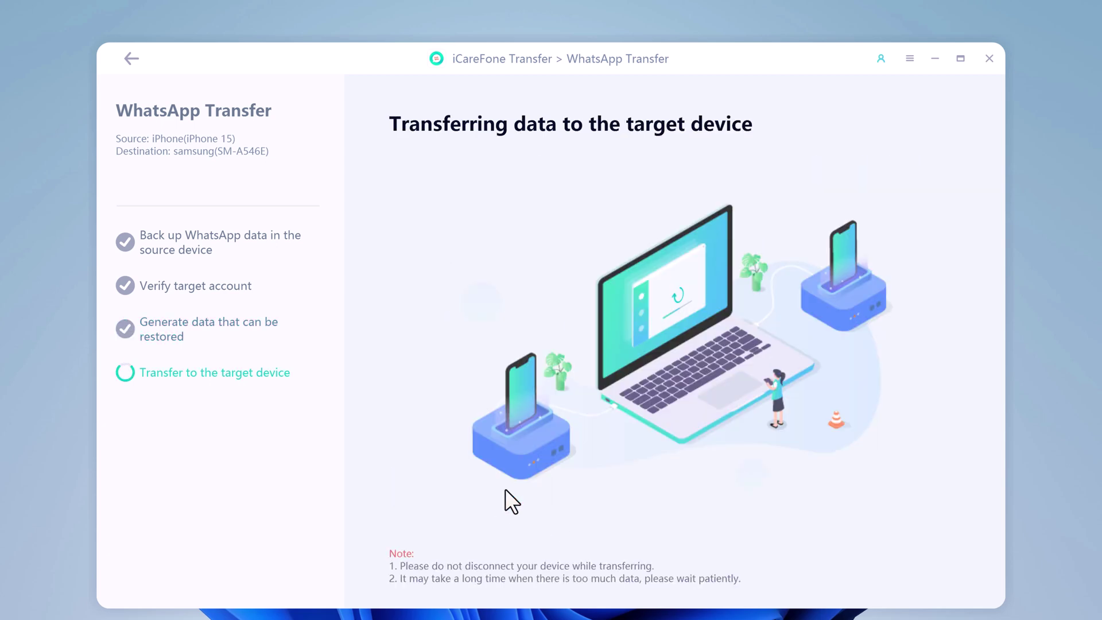